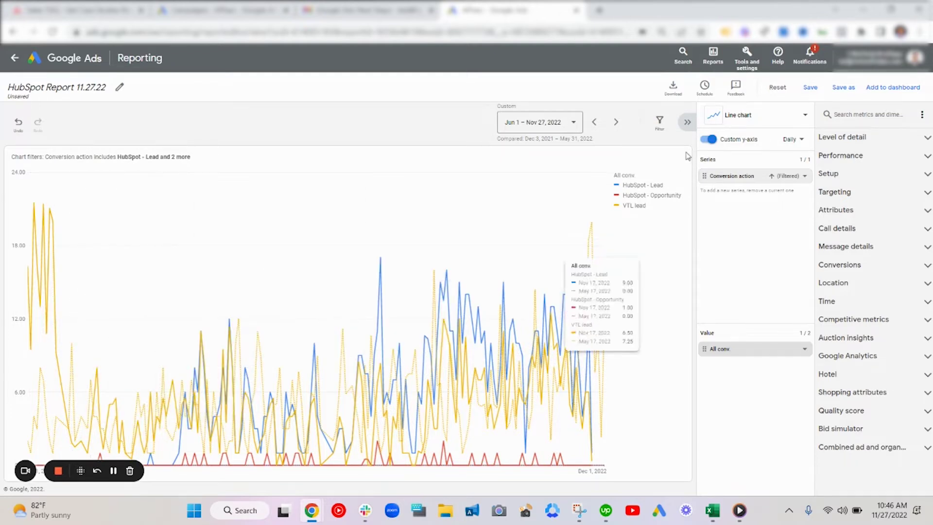
Step: Open the chart-type choices for the HubSpot Report 11.27.22 line chart
left_click(734, 118)
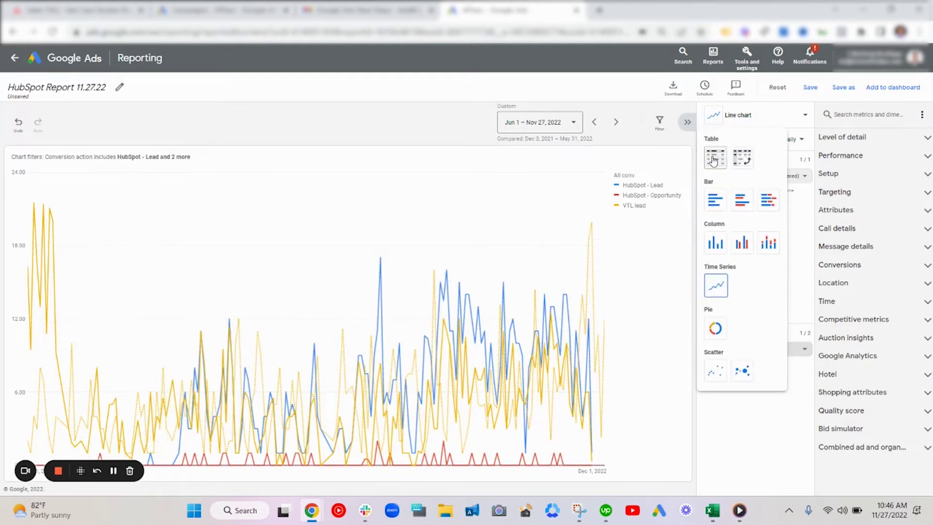
Step: Show the HubSpot report as a table with 897.00 leads, then leave it unsaved
left_click(715, 157)
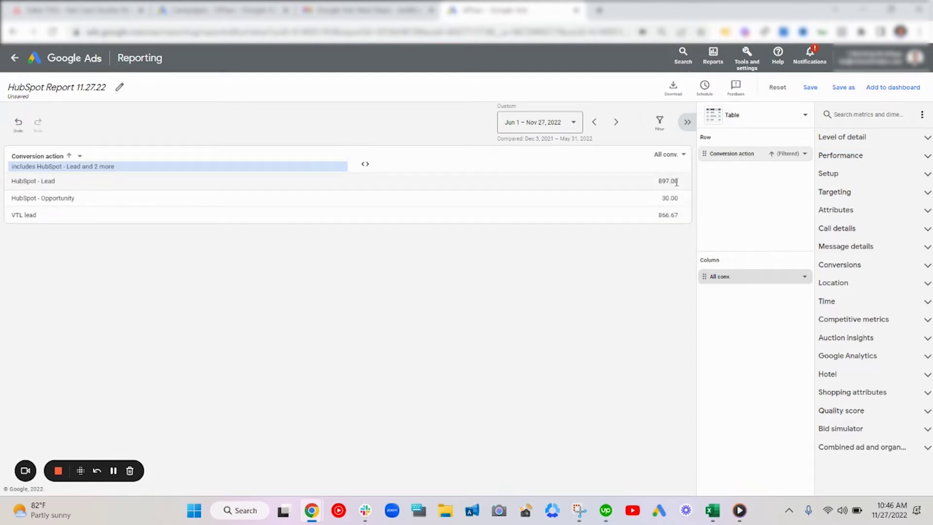
left_click_drag(678, 180, 651, 181)
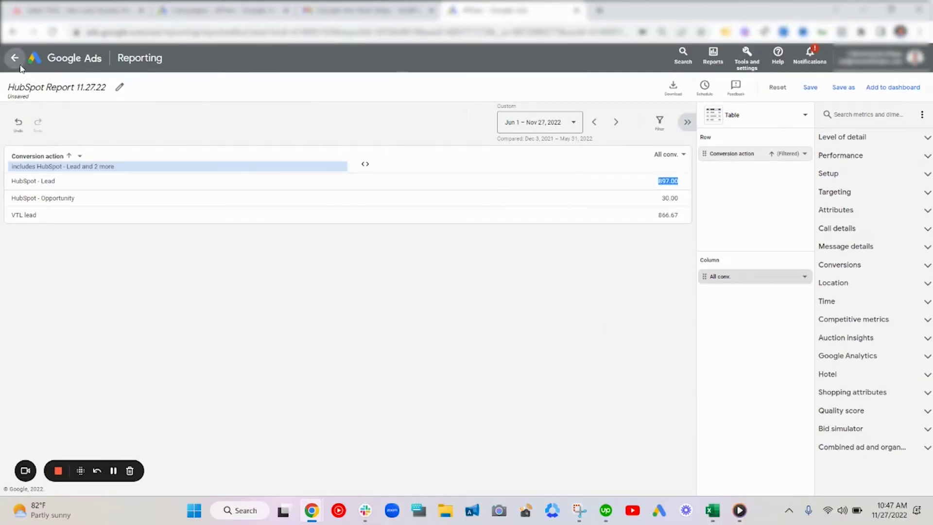
left_click(14, 58)
left_click(555, 300)
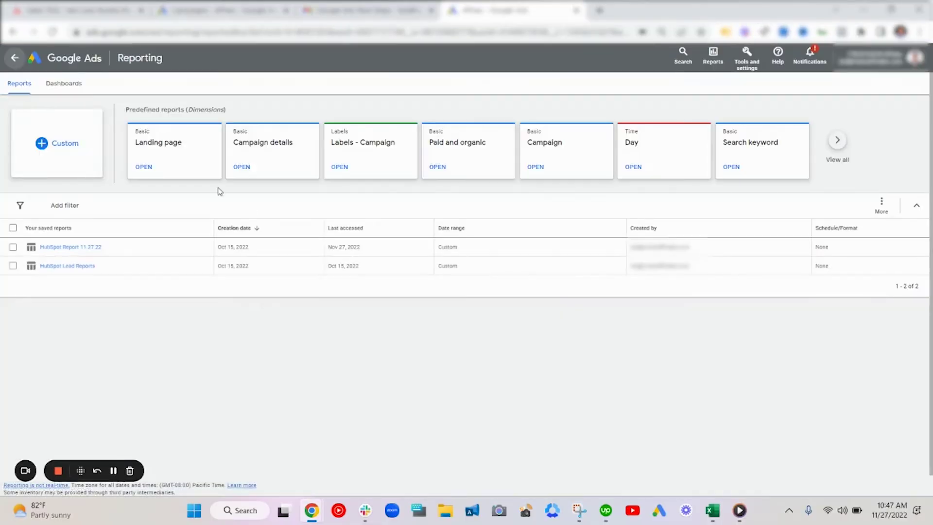
Step: Return from Reporting to the Video campaigns overview page
left_click(22, 62)
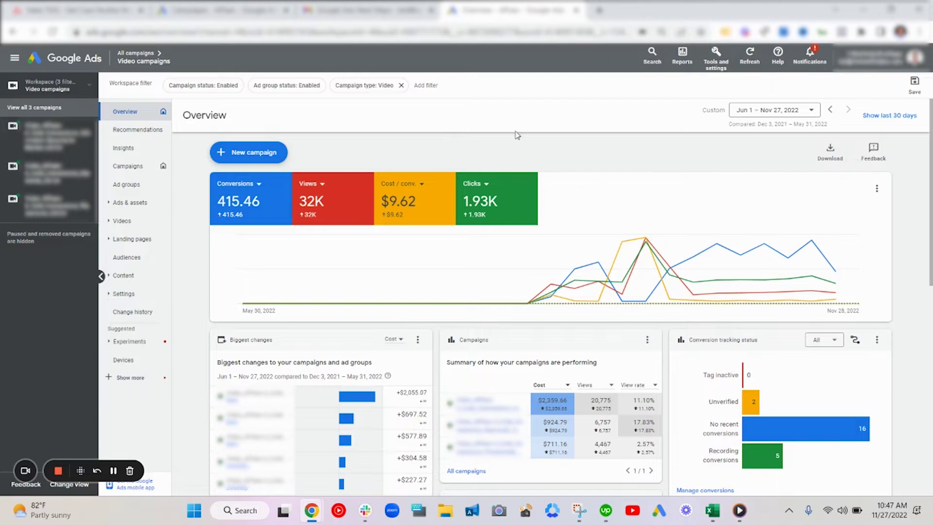
Step: Open the Conversions summary and locate the HubSpot - Customer conversion action
left_click(715, 54)
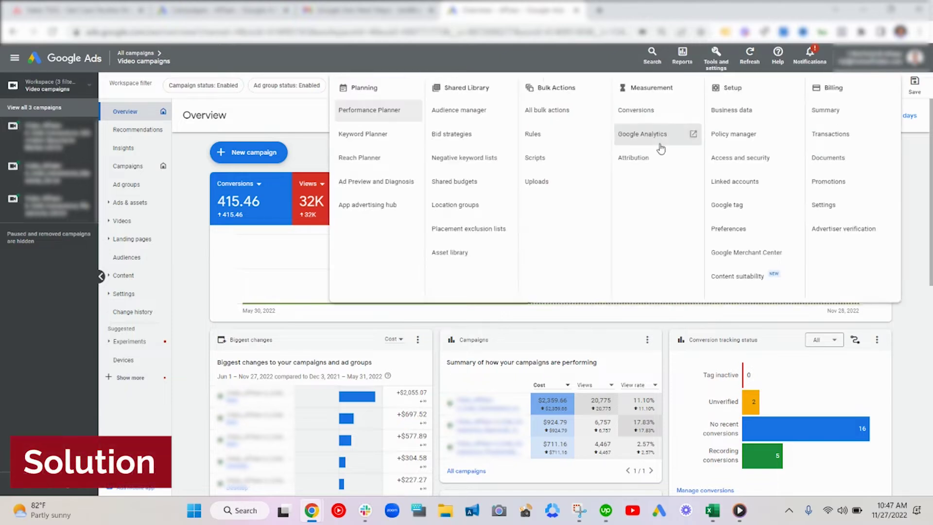
left_click(644, 115)
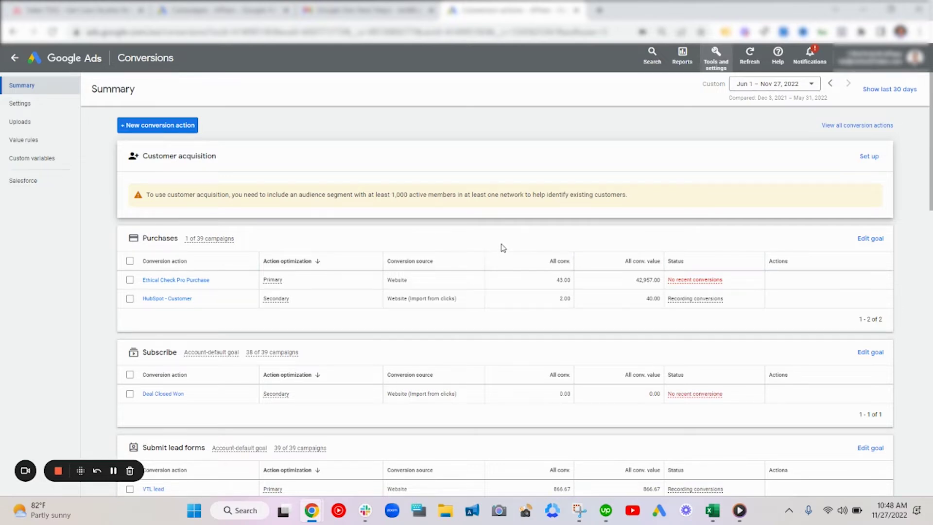
scroll(503, 248, "down", 2)
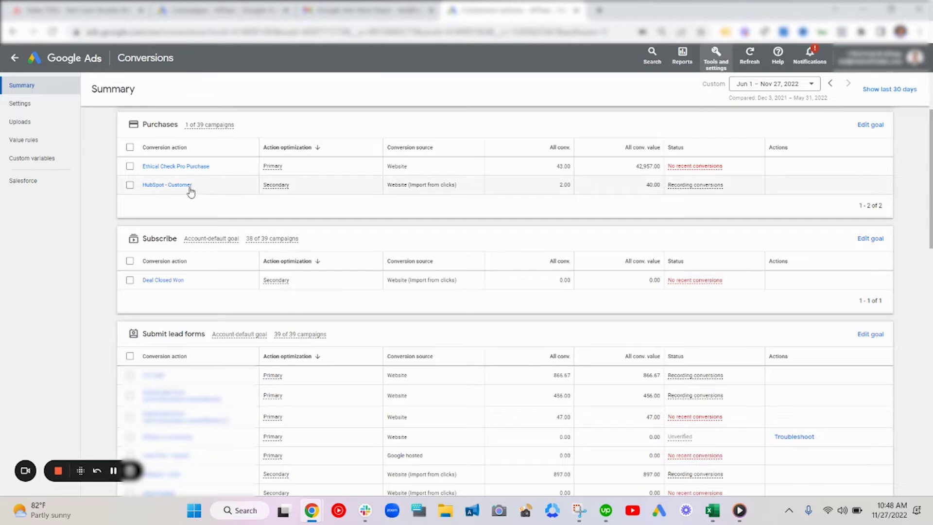
left_click_drag(201, 193, 137, 195)
left_click(223, 220)
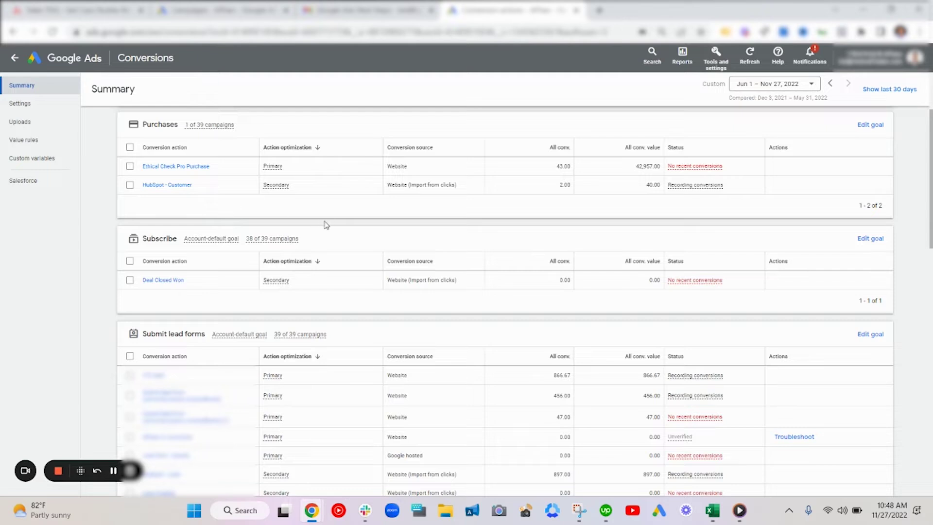
Step: Review the Secondary lead-form conversion actions further down the list
scroll(360, 219, "down", 2)
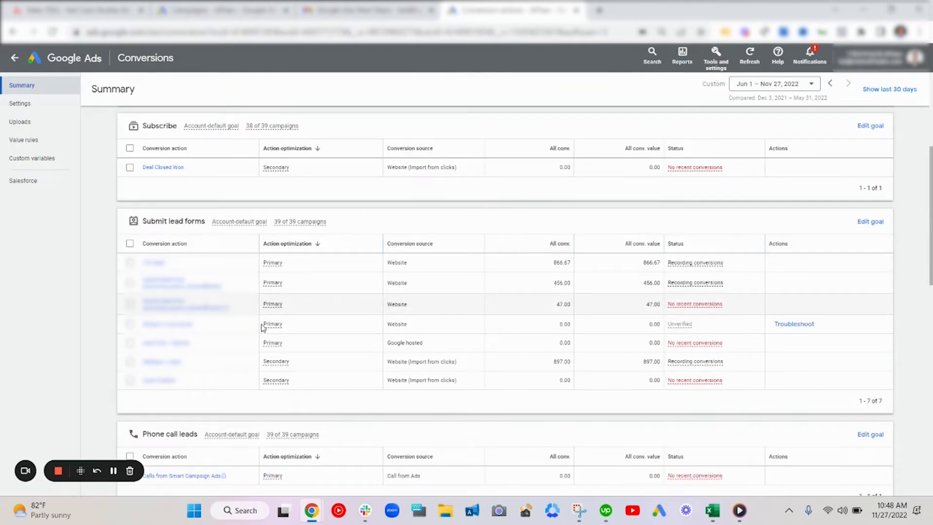
left_click_drag(204, 368, 148, 367)
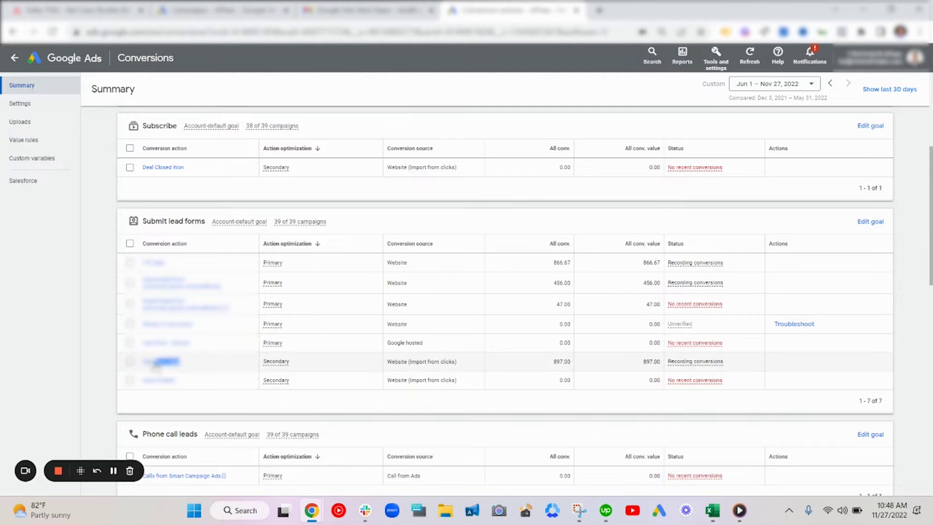
left_click(109, 345)
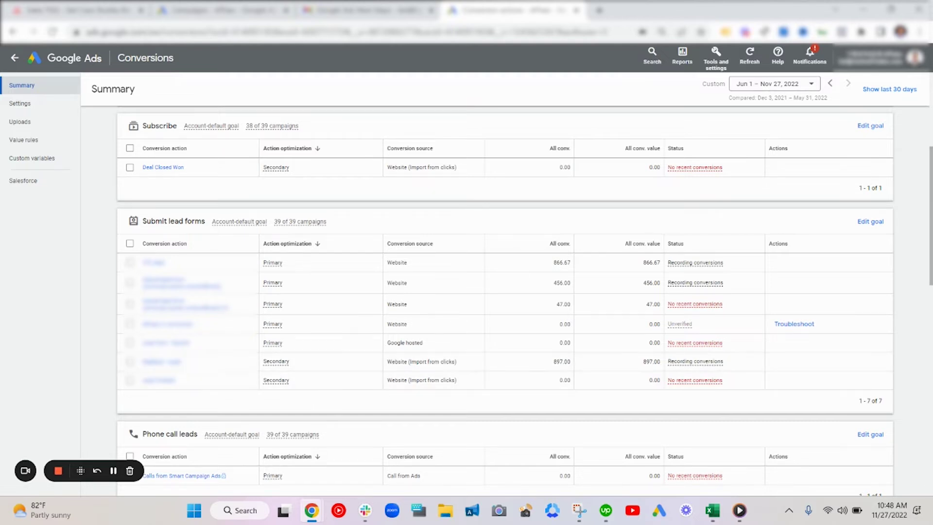
scroll(210, 338, "down", 3)
scroll(502, 310, "up", 3)
left_click(716, 54)
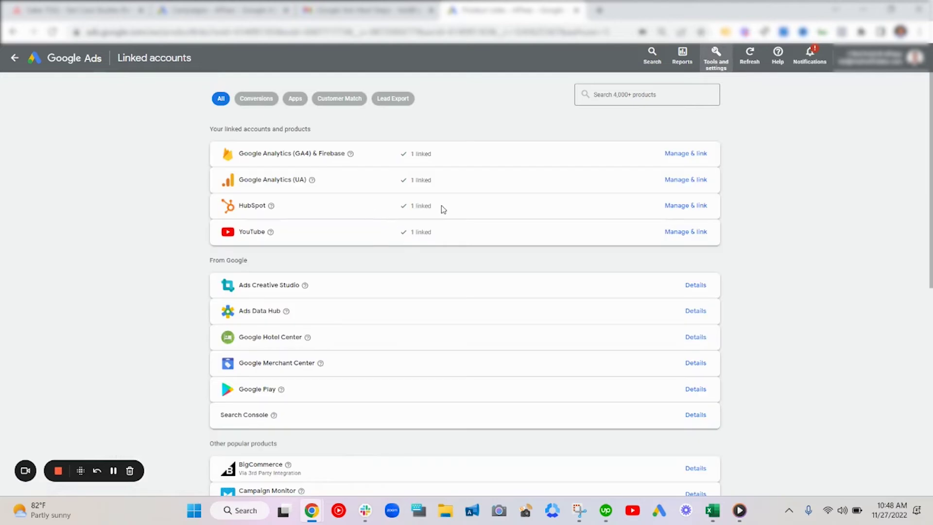
left_click_drag(443, 209, 303, 190)
left_click(359, 231)
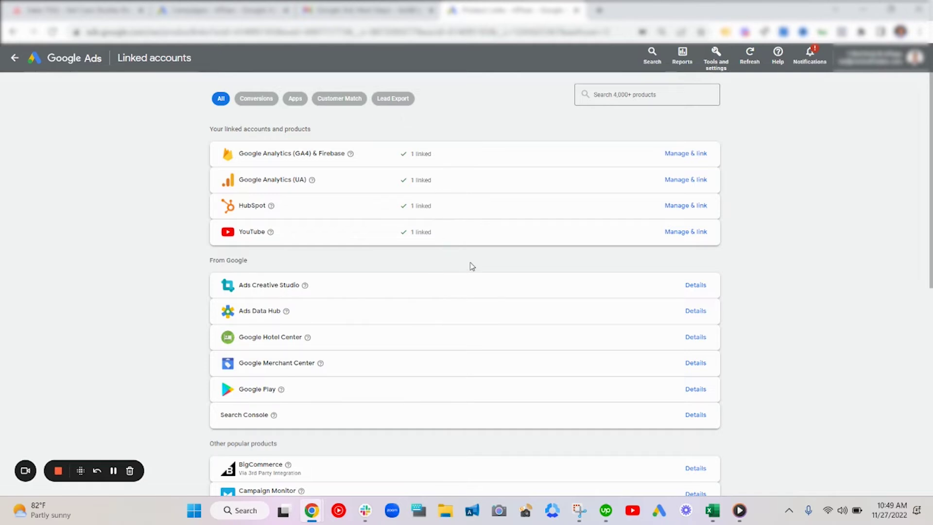
Step: Review the full audience segments table, then view the Search keywords list sorted by cost
left_click(15, 58)
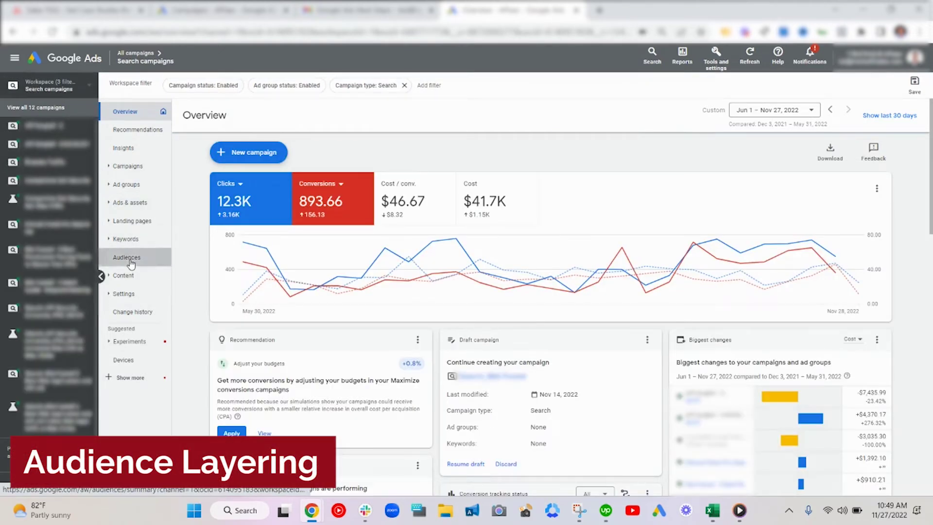
left_click(130, 263)
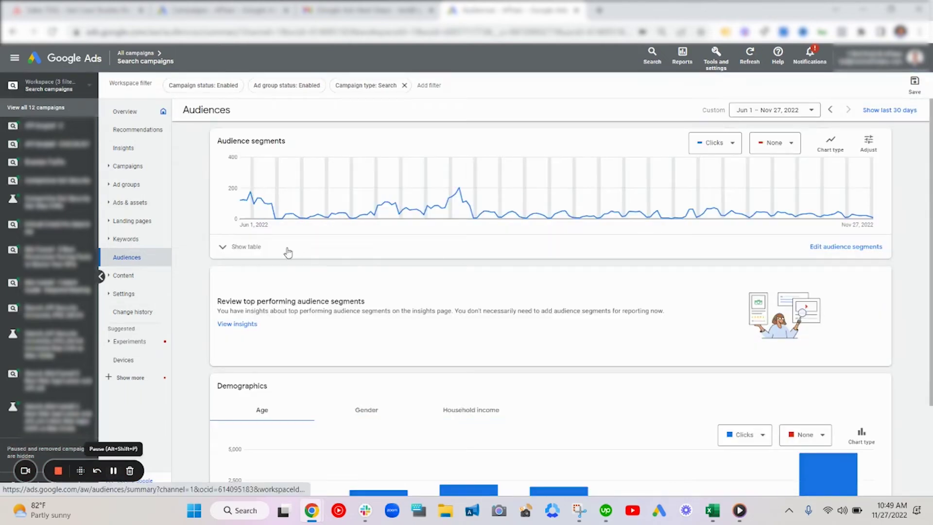
left_click(248, 249)
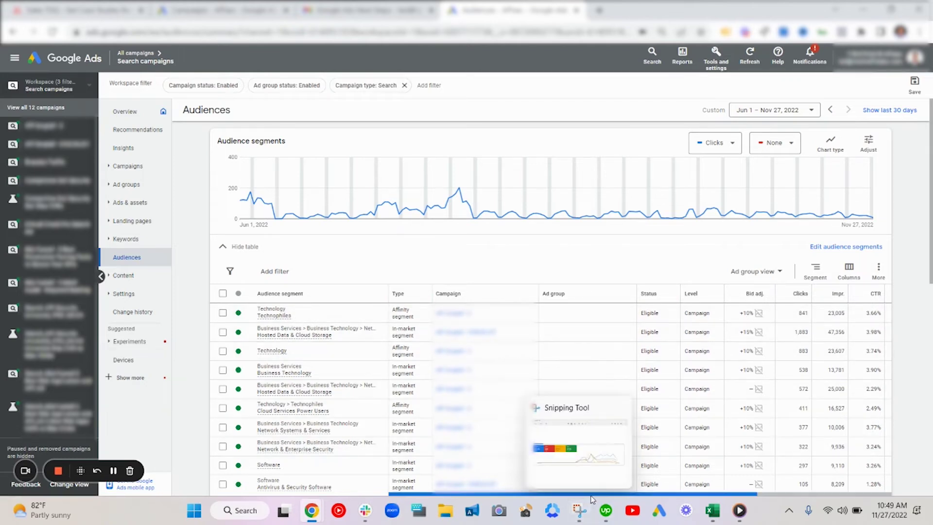
left_click_drag(602, 493, 714, 492)
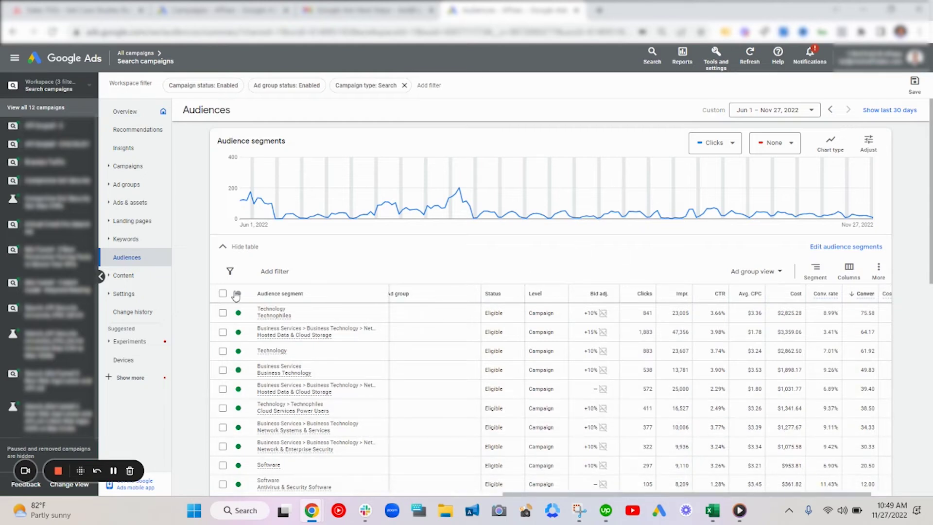
left_click(127, 239)
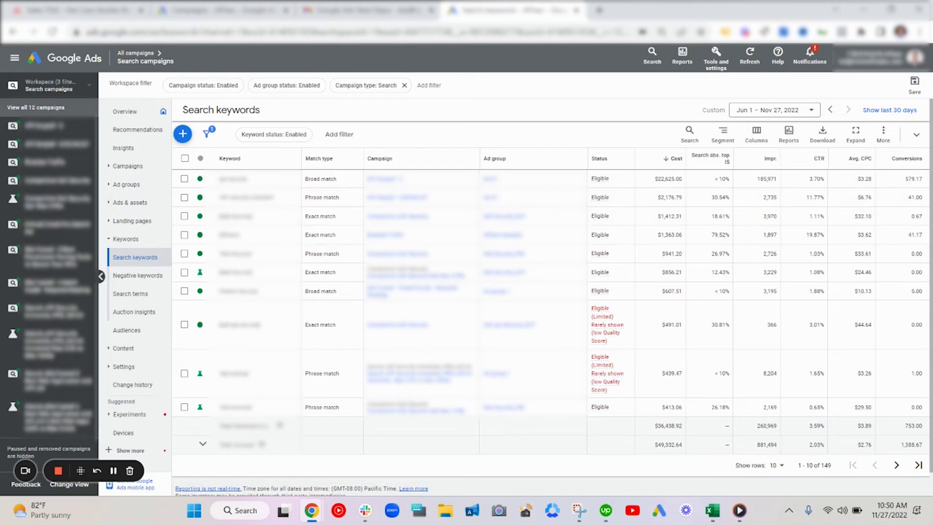
Step: Switch to the Video campaigns workspace to see its Display/Video keywords
left_click(53, 87)
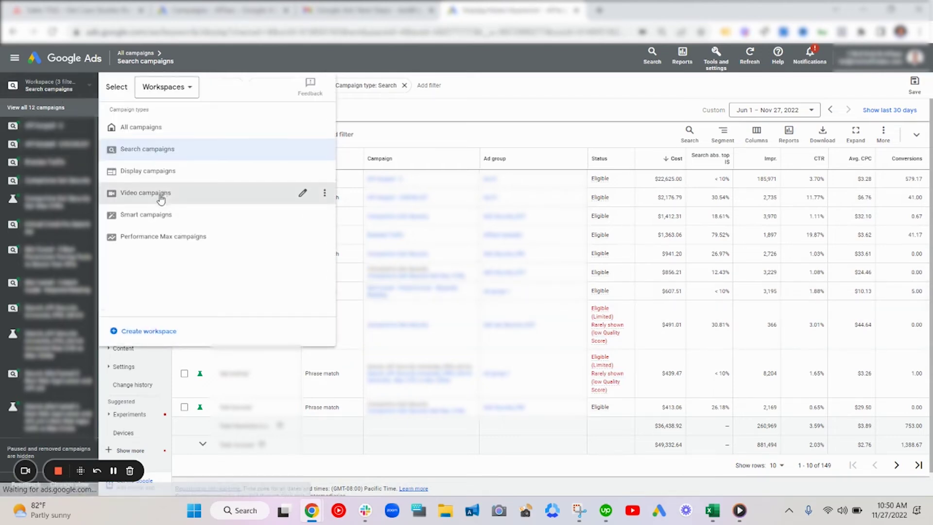
left_click(162, 193)
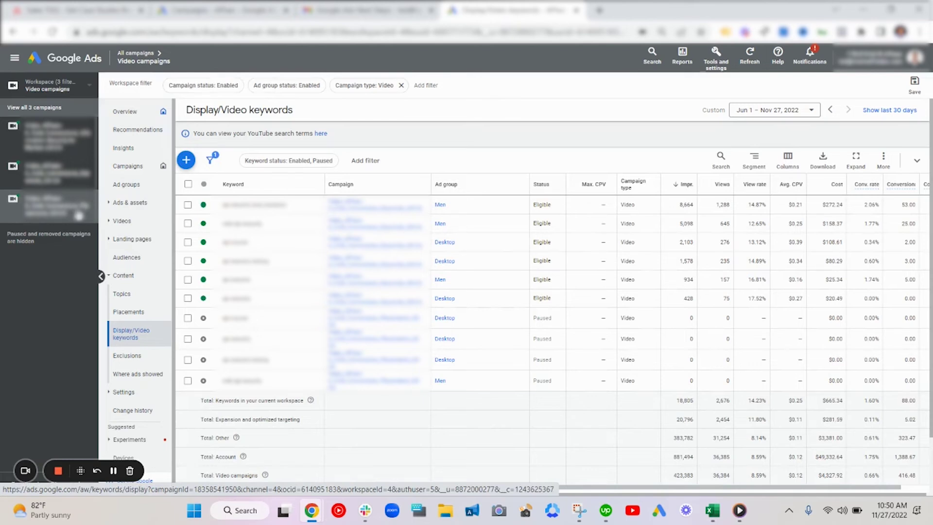
Step: Narrow to the first video campaign and expand its audience segments table
left_click(77, 146)
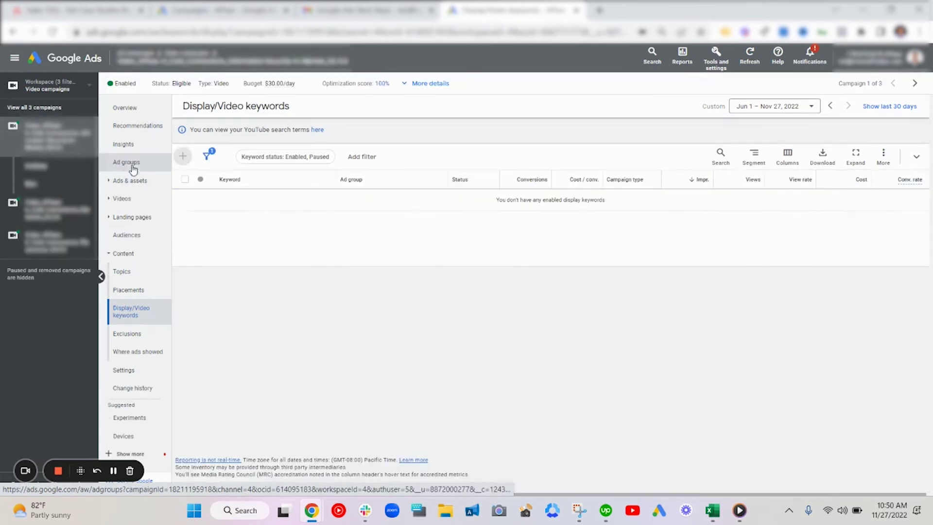
left_click(151, 236)
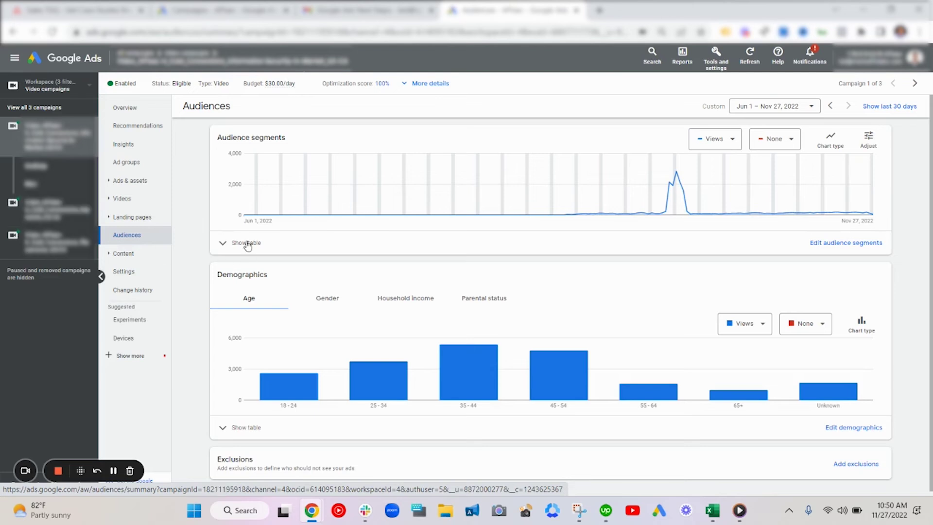
left_click(247, 243)
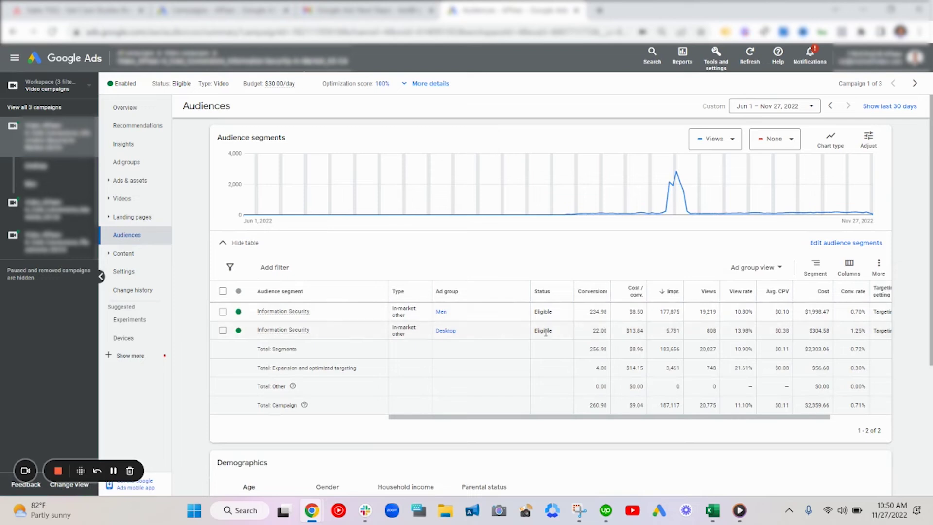
mouse_move(711, 187)
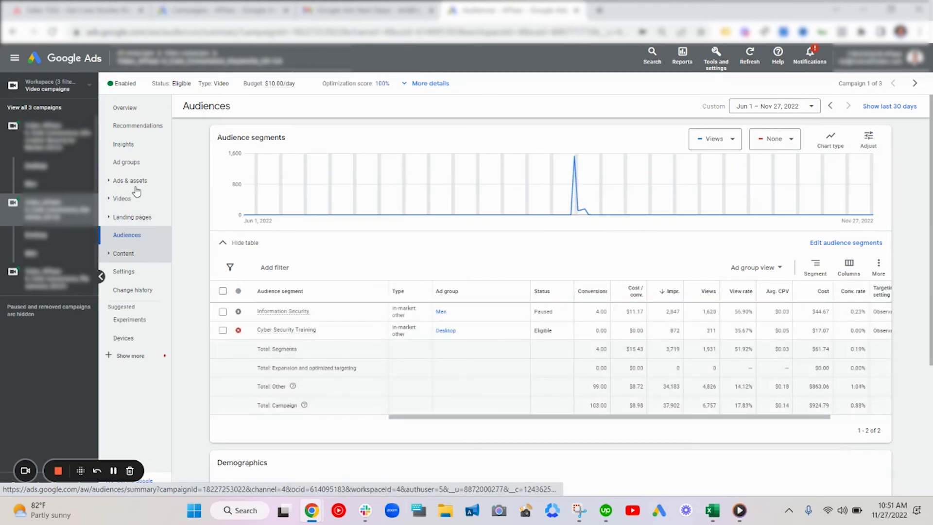
Step: Open the Content section, switch to the third video campaign, and view its Placements
left_click(141, 253)
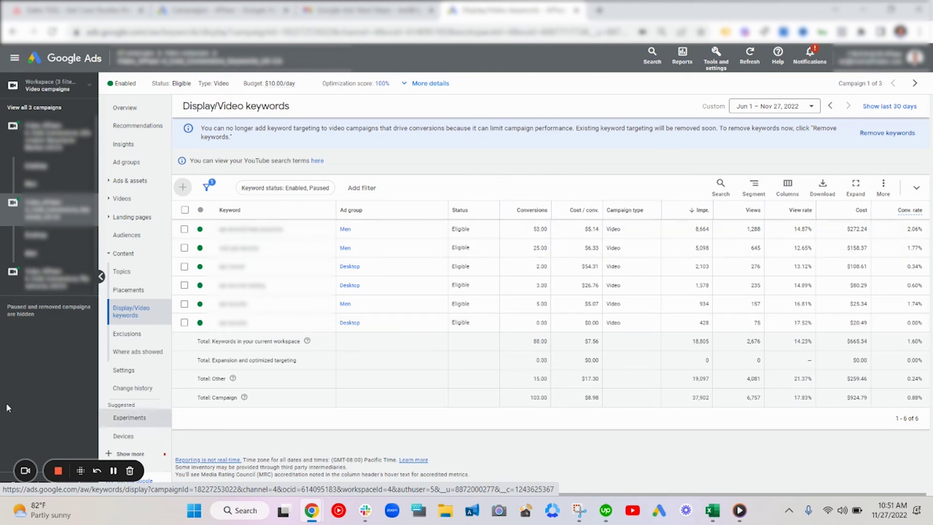
left_click(56, 278)
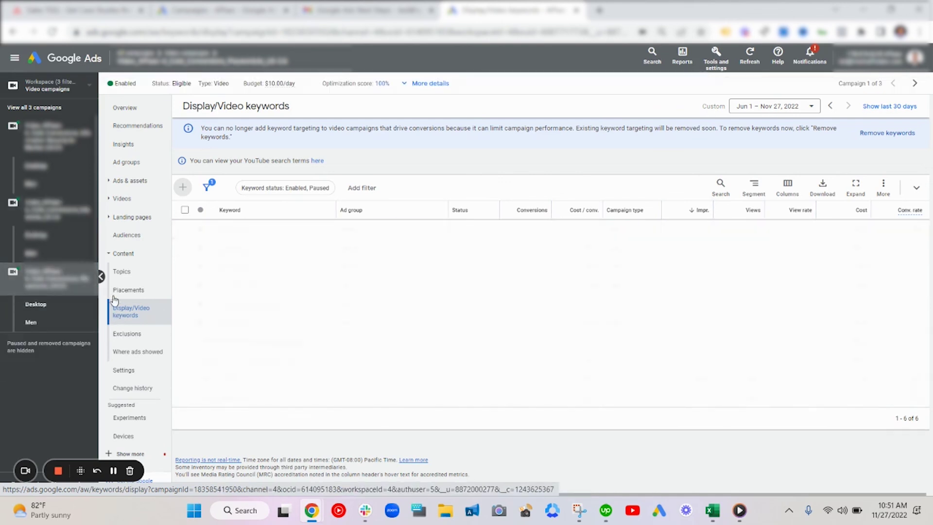
left_click(163, 292)
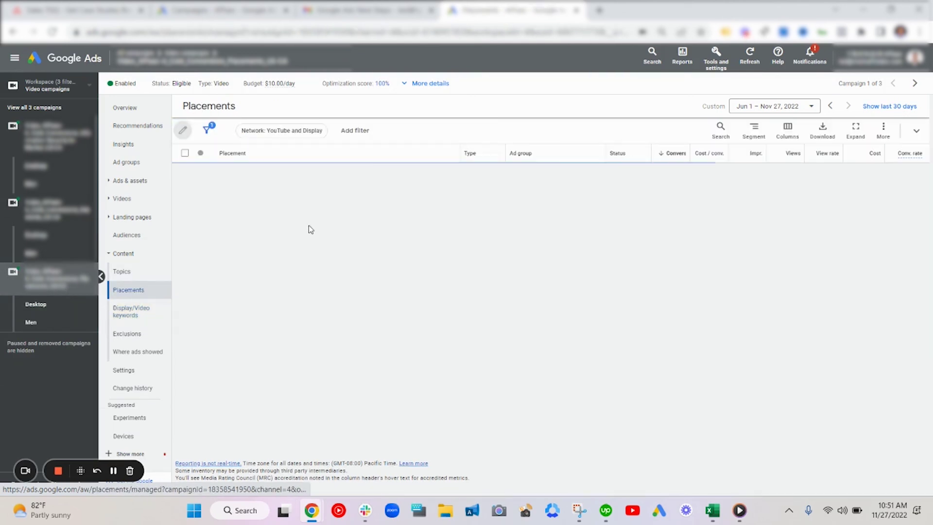